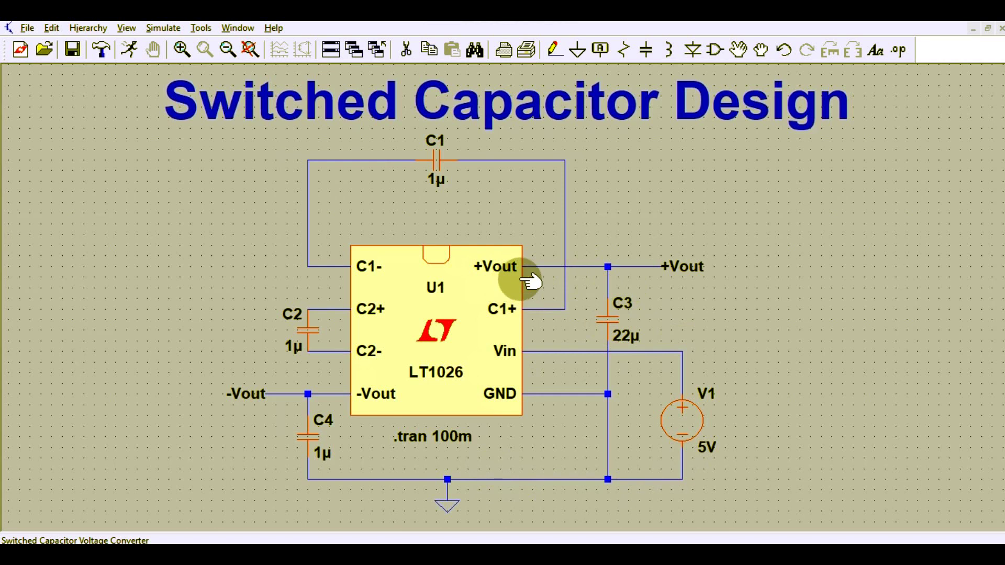
- Set the capacitance of output capacitor C3 to 1u
{"action": "right_click", "coordinate": [600, 323]}
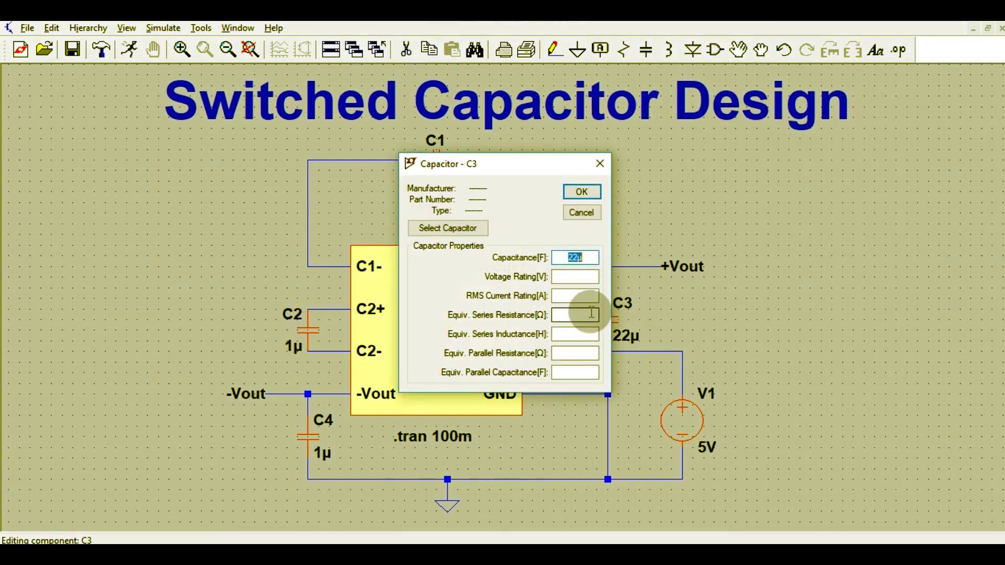
{"action": "type", "text": "1u"}
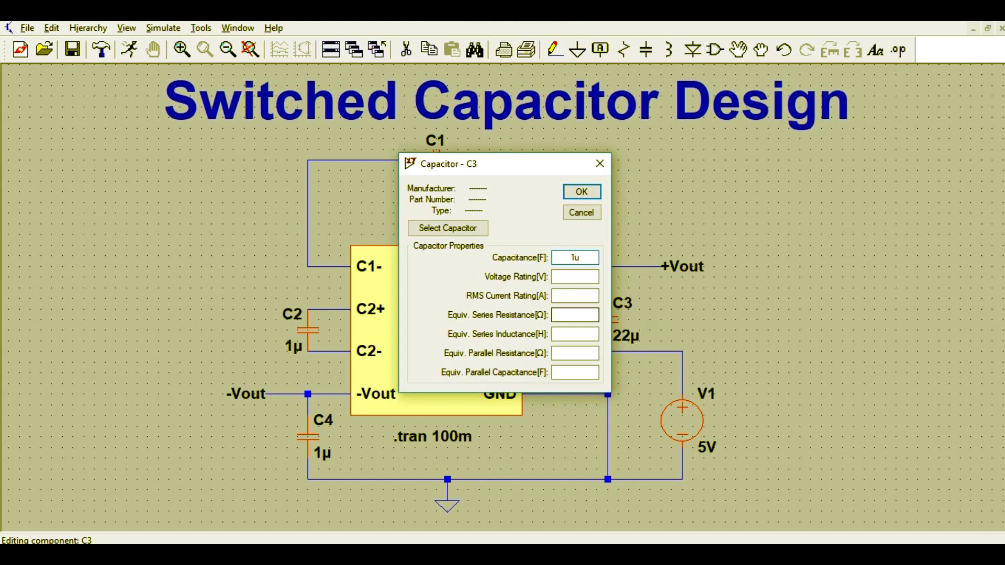
{"action": "key", "text": "Return"}
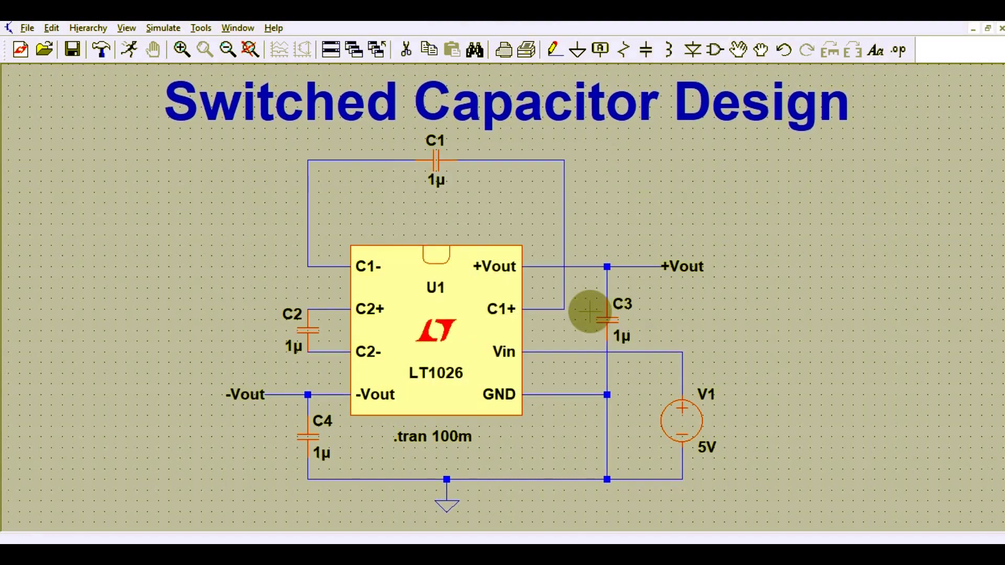
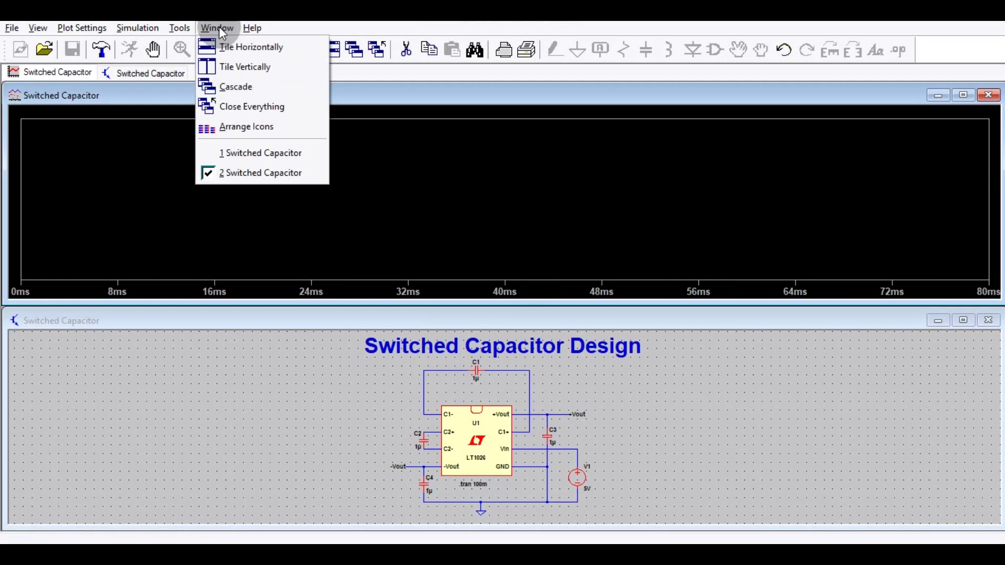
- Tile the waveform and schematic windows vertically and enlarge the circuit to fill the schematic window
{"action": "left_click", "coordinate": [236, 68]}
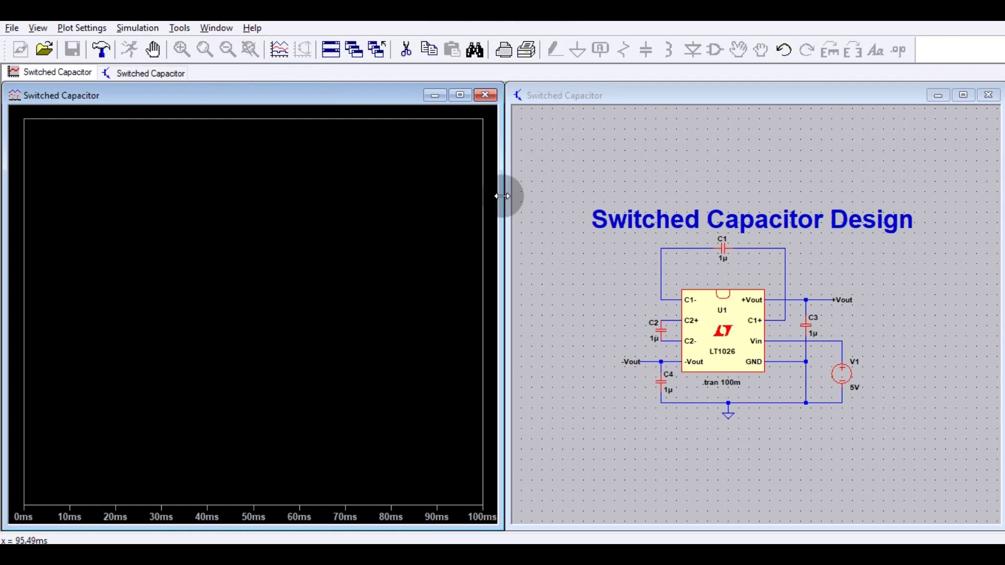
{"action": "left_click", "coordinate": [922, 220]}
{"action": "scroll", "coordinate": [921, 220], "scroll_direction": "up", "scroll_amount": 2}
{"action": "left_click_drag", "start_coordinate": [774, 191], "coordinate": [804, 168]}
{"action": "scroll", "coordinate": [796, 184], "scroll_direction": "up", "scroll_amount": 1}
{"action": "scroll", "coordinate": [804, 167], "scroll_direction": "up", "scroll_amount": 1}
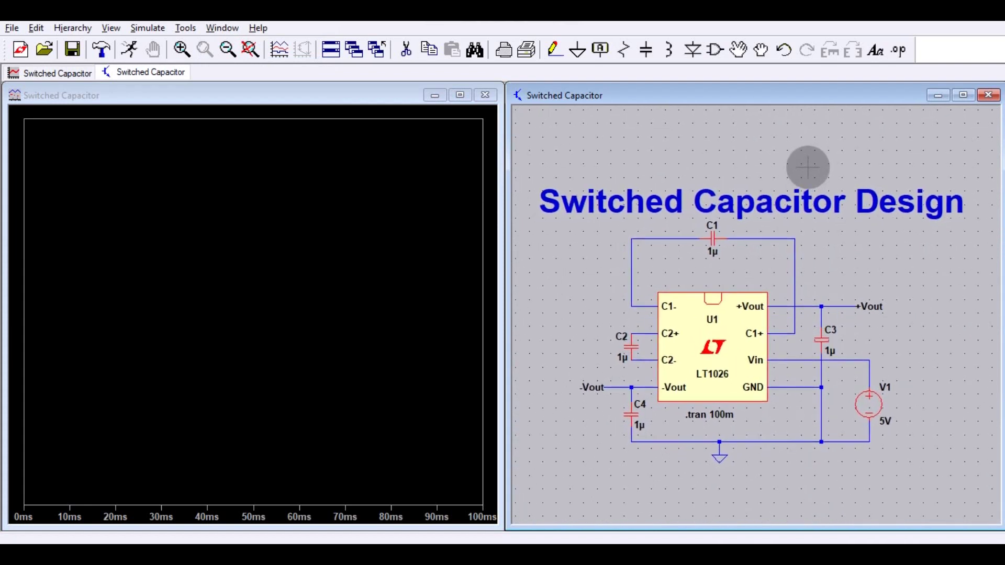
{"action": "scroll", "coordinate": [806, 165], "scroll_direction": "up", "scroll_amount": 1}
{"action": "left_click_drag", "start_coordinate": [785, 152], "coordinate": [799, 139]}
{"action": "scroll", "coordinate": [800, 139], "scroll_direction": "up", "scroll_amount": 1}
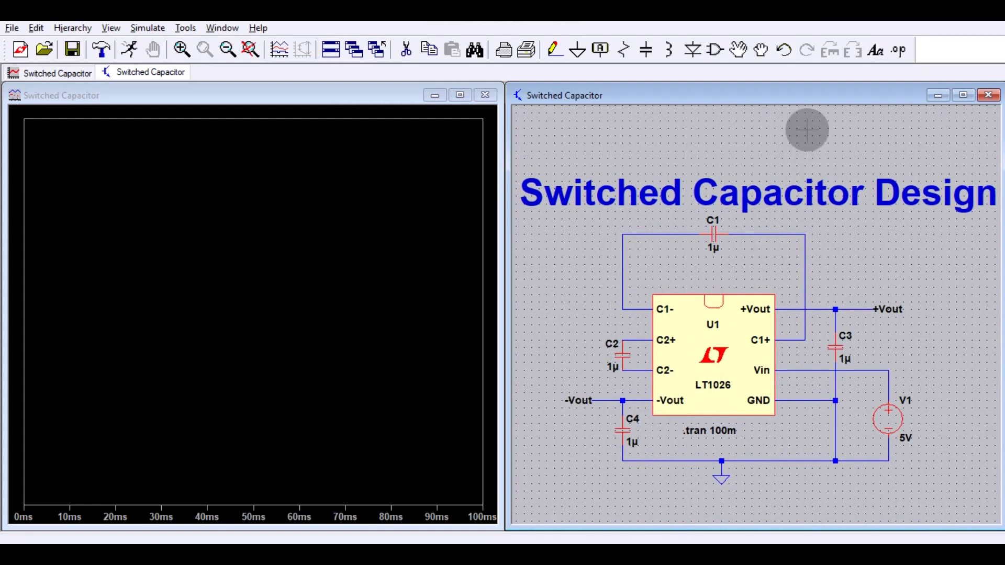
{"action": "scroll", "coordinate": [807, 127], "scroll_direction": "up", "scroll_amount": 2}
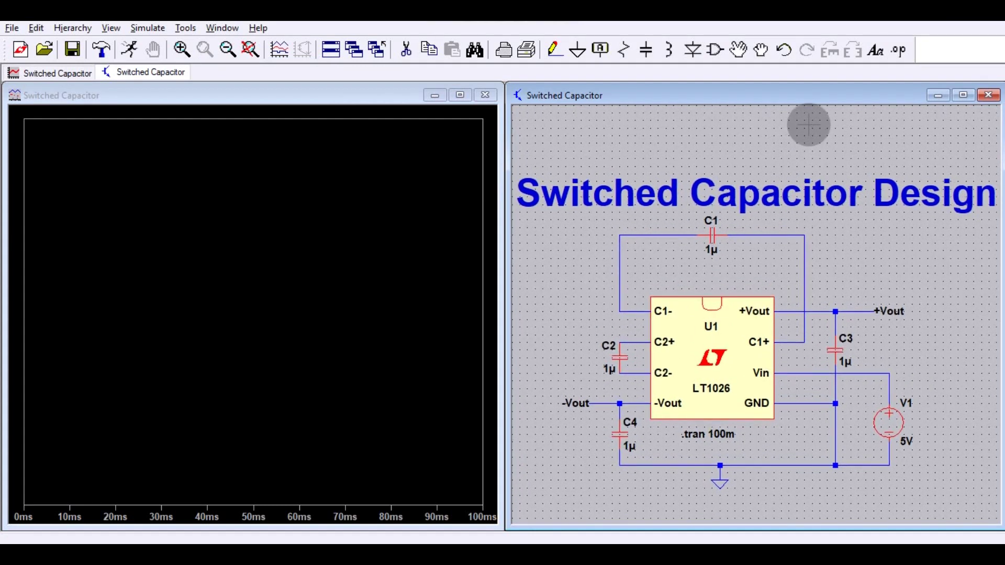
- Plot the voltages at the LT1026's Vin node and at the +Vout node in the waveform window
{"action": "left_click", "coordinate": [217, 320]}
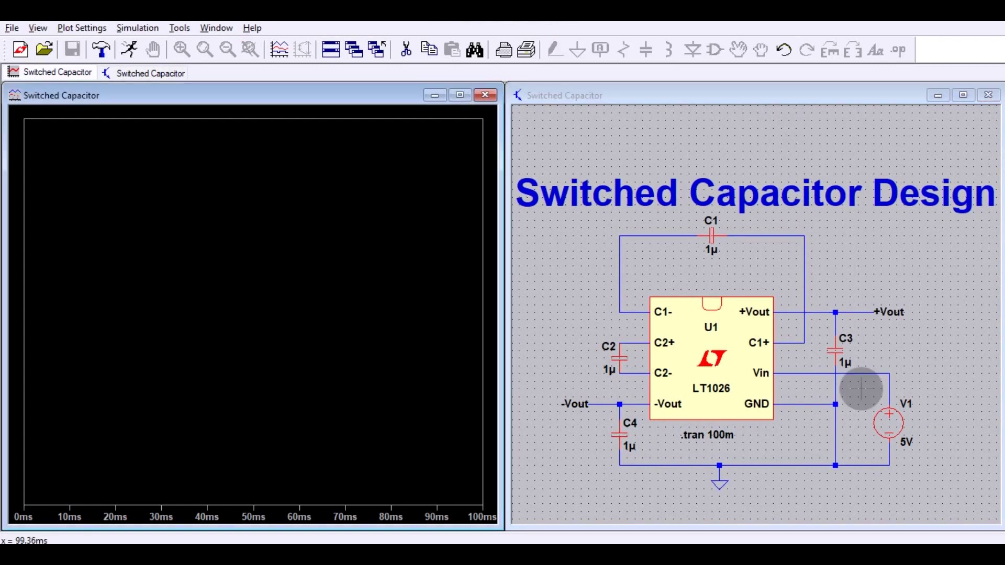
{"action": "left_click", "coordinate": [878, 375]}
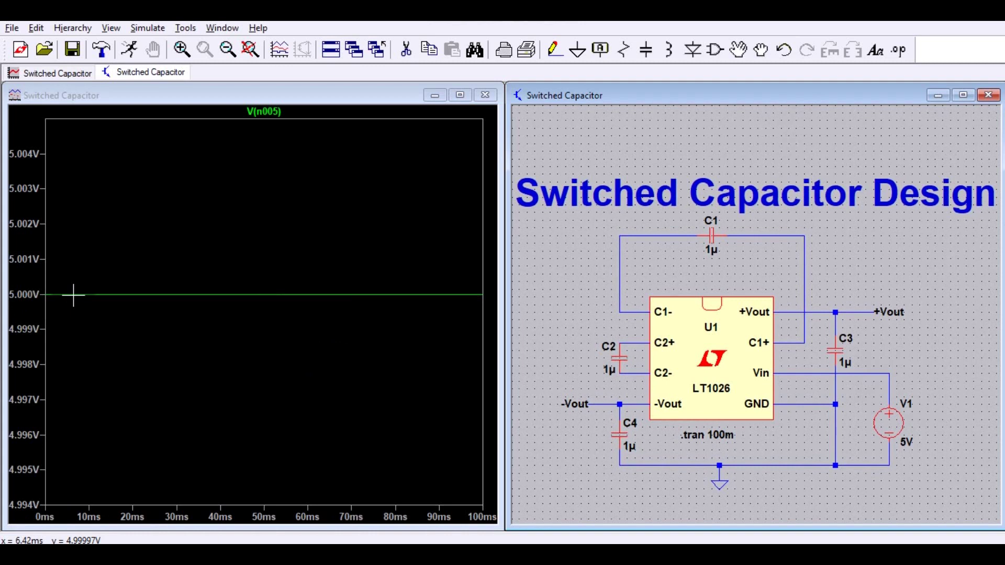
{"action": "left_click", "coordinate": [836, 313]}
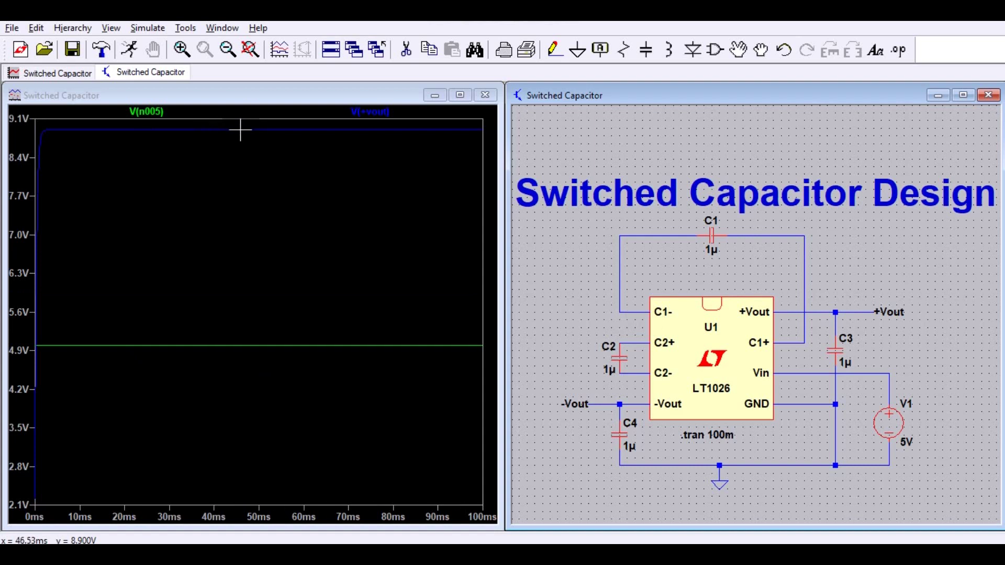
- Change the colour of the V(+vout) trace to red
{"action": "right_click", "coordinate": [373, 113]}
{"action": "left_click", "coordinate": [460, 248]}
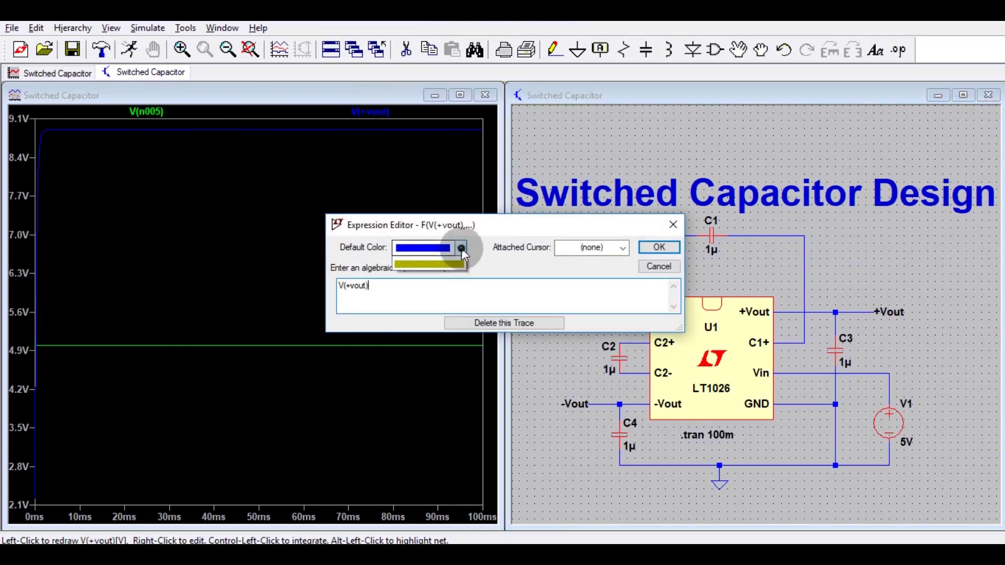
{"action": "left_click", "coordinate": [441, 293]}
{"action": "left_click", "coordinate": [659, 247]}
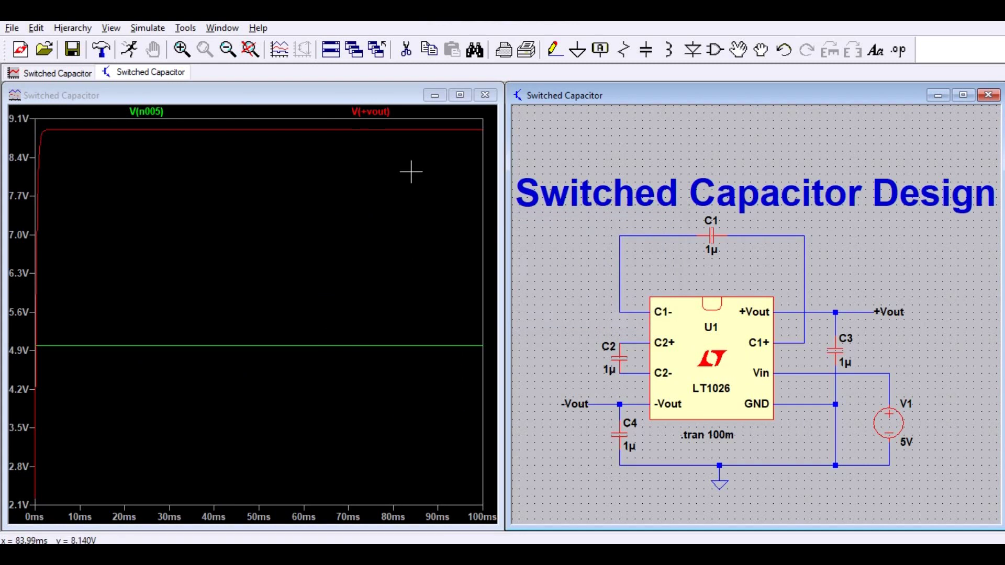
- Add the voltage at the -Vout node to the waveform plot
{"action": "left_click", "coordinate": [623, 402]}
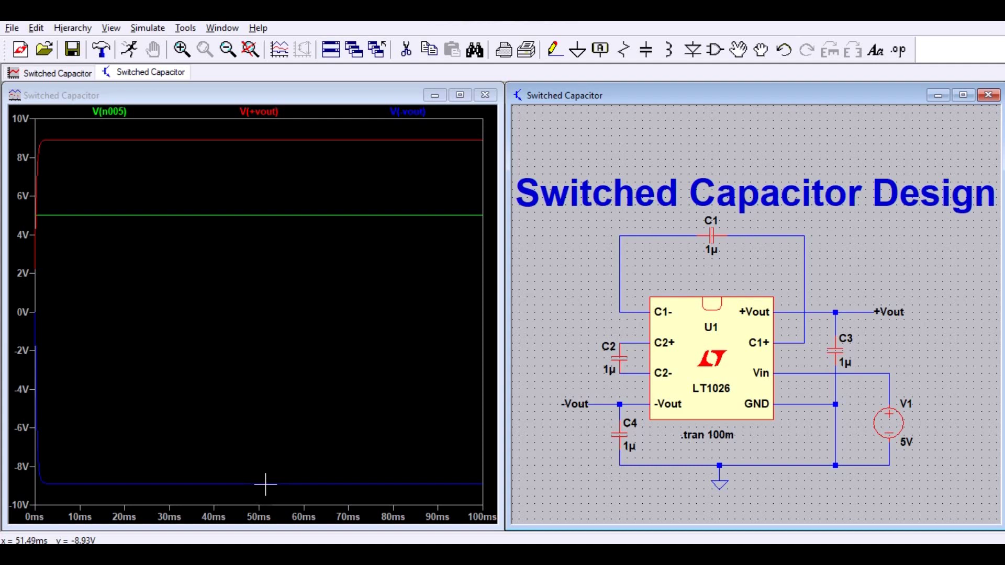
{"action": "right_click", "coordinate": [404, 111]}
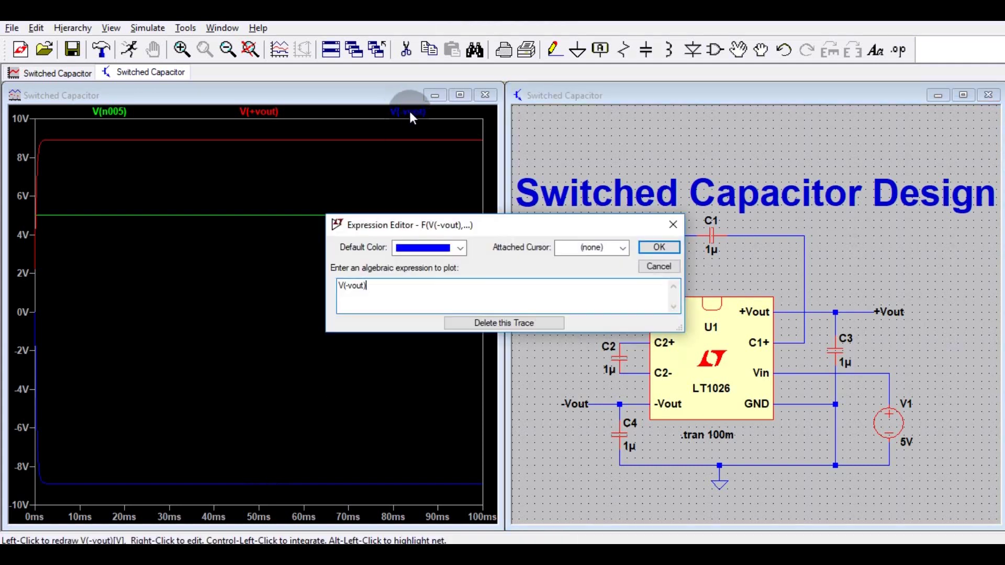
{"action": "left_click", "coordinate": [671, 228]}
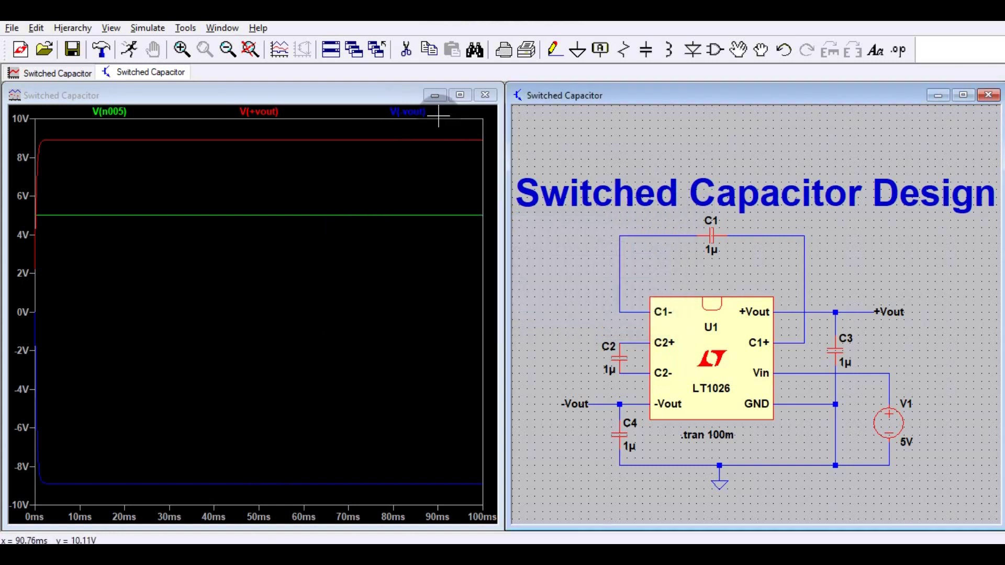
- Change the colour of the V(-vout) trace to dark blue
{"action": "right_click", "coordinate": [403, 114]}
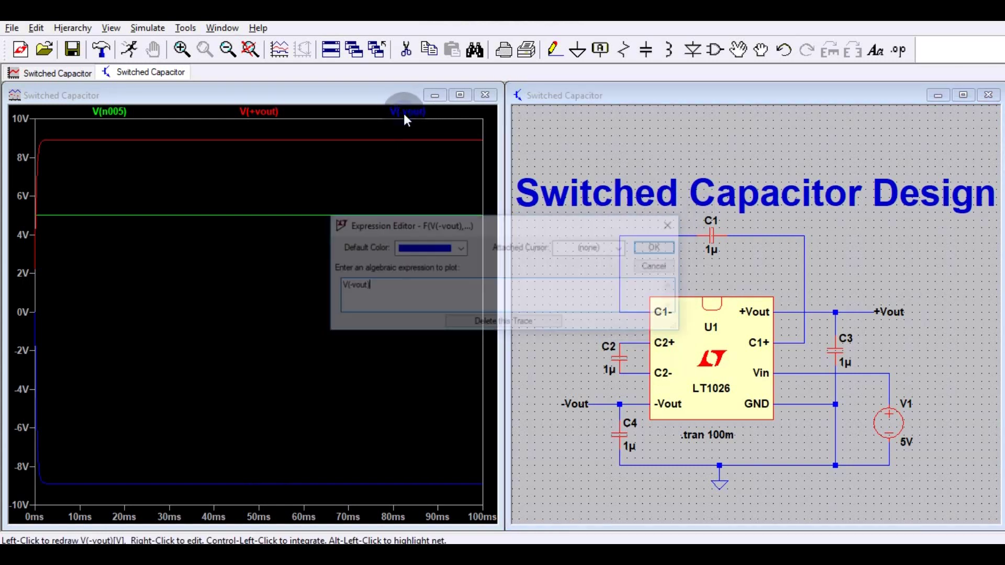
{"action": "left_click", "coordinate": [459, 248]}
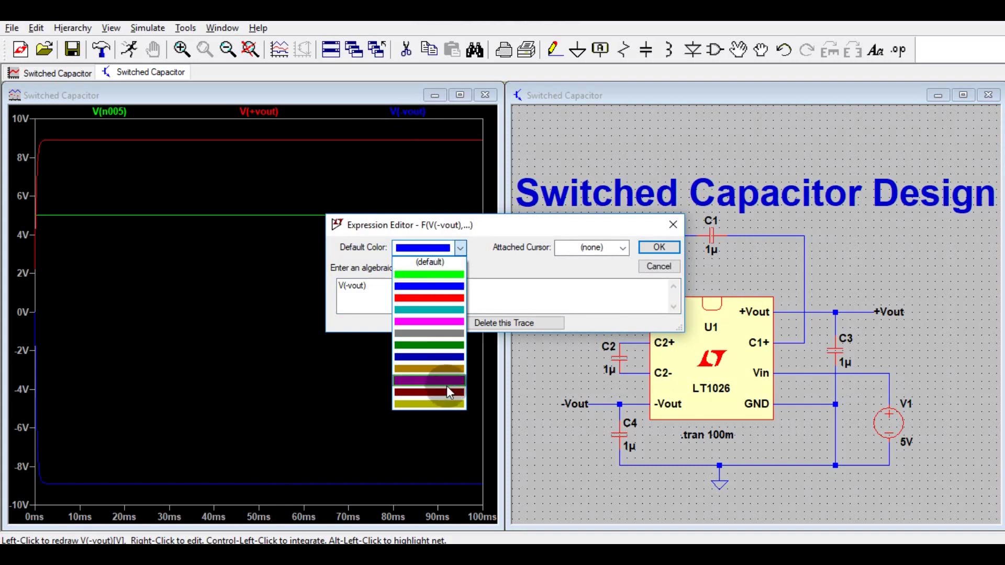
{"action": "left_click", "coordinate": [443, 357]}
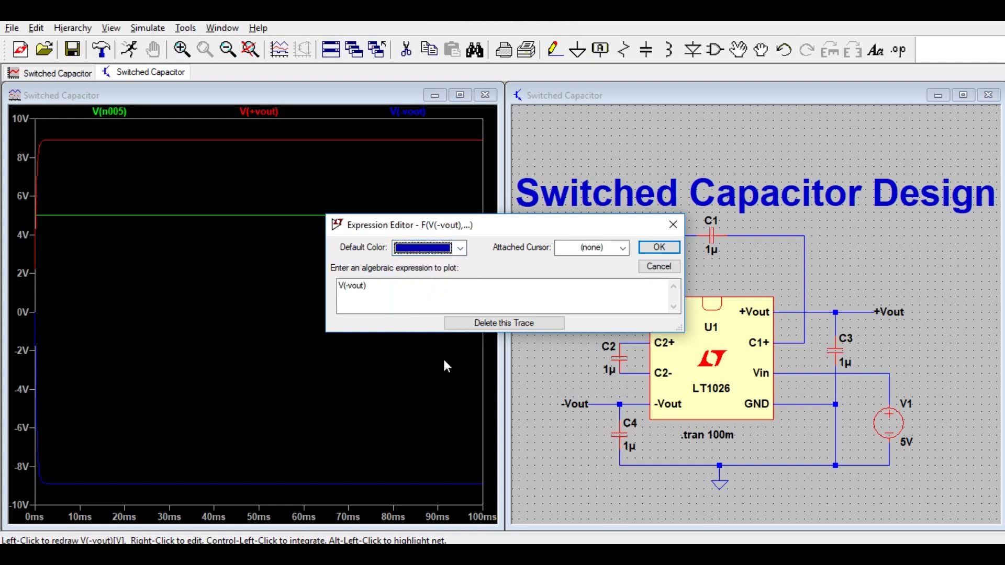
{"action": "left_click", "coordinate": [658, 250]}
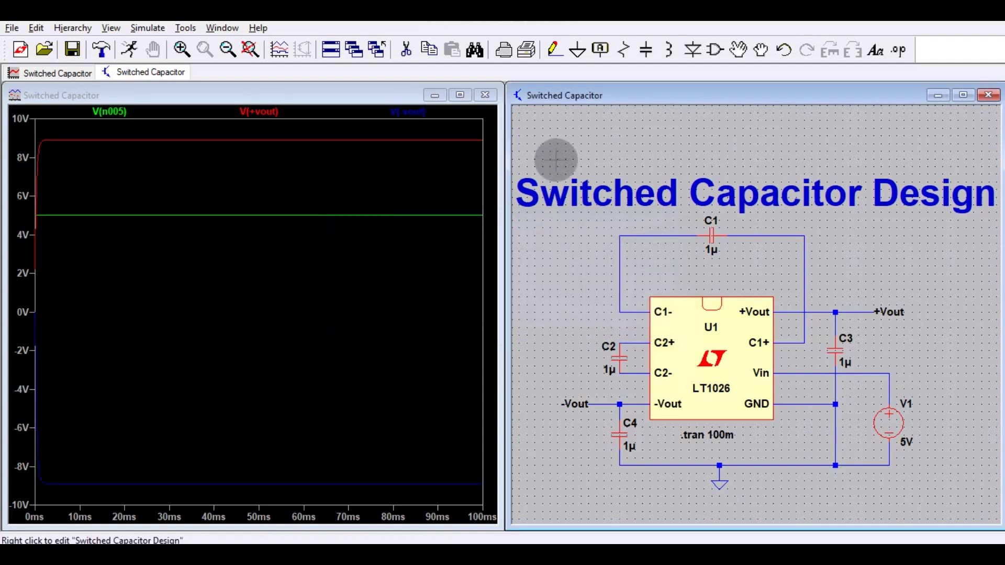
- Change the colour of the V(-vout) trace to dark green
{"action": "right_click", "coordinate": [406, 109]}
{"action": "left_click", "coordinate": [460, 247]}
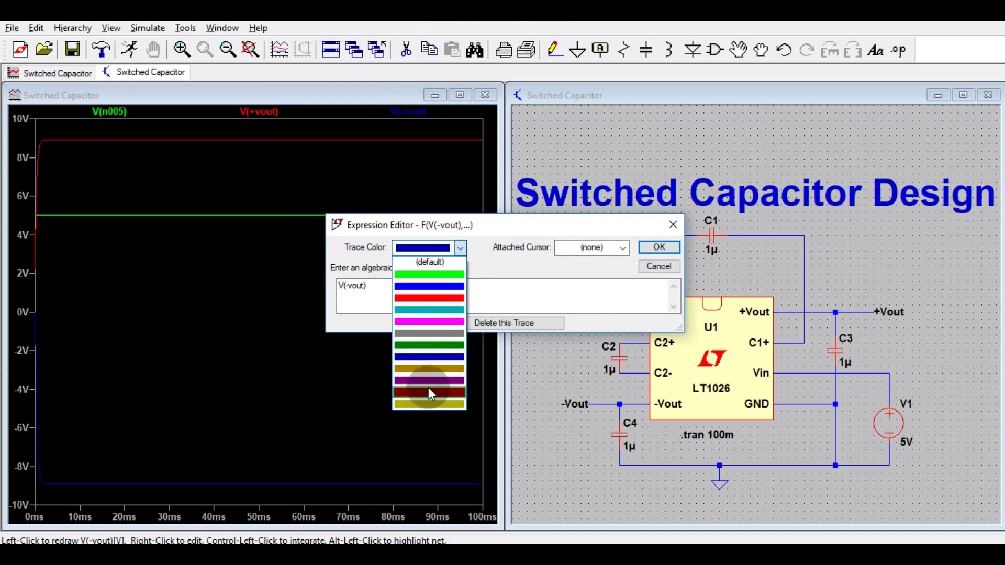
{"action": "left_click", "coordinate": [426, 344]}
{"action": "left_click", "coordinate": [660, 248]}
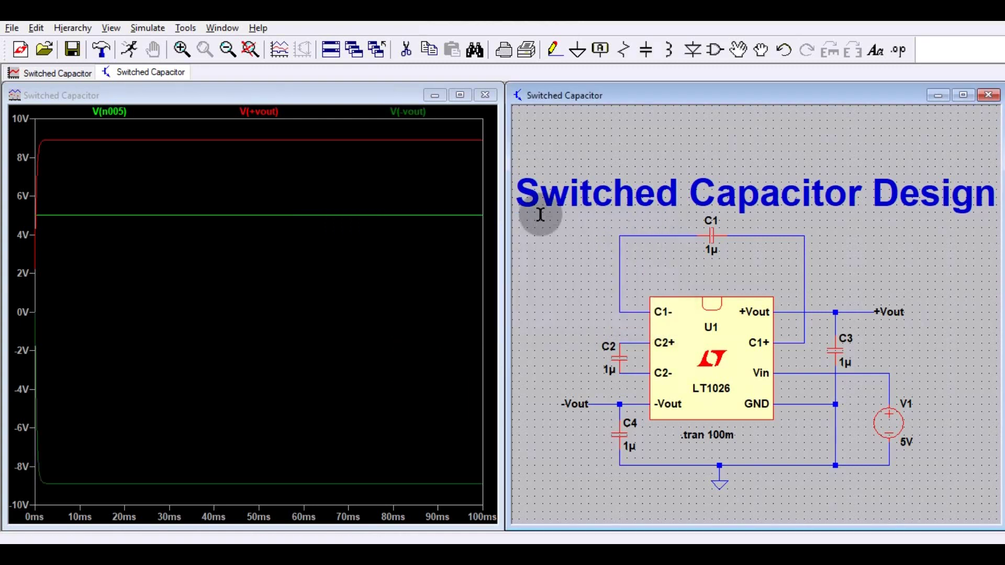
- Set the colour of the V(-vout) trace to bright blue
{"action": "right_click", "coordinate": [421, 114]}
{"action": "left_click", "coordinate": [460, 248]}
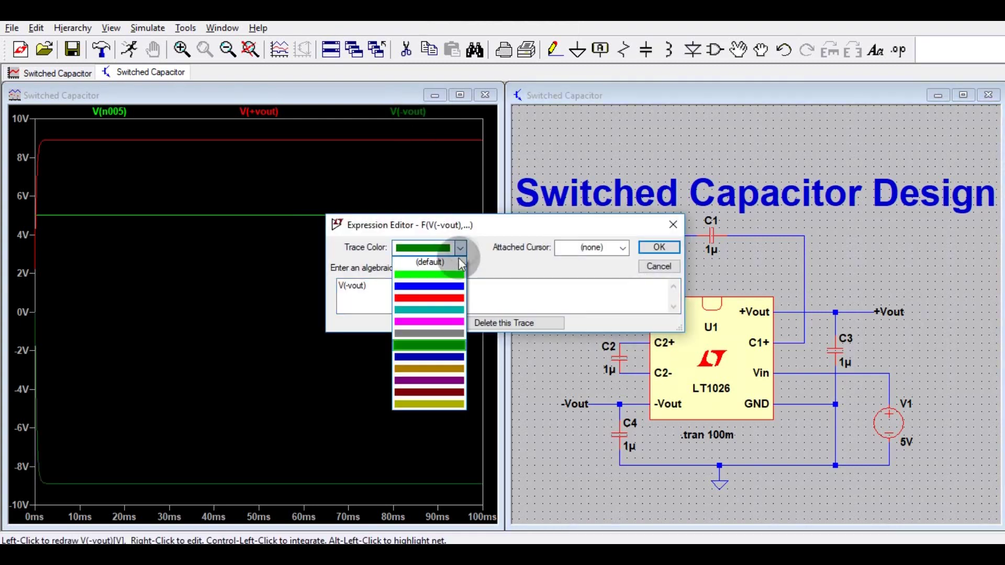
{"action": "left_click", "coordinate": [440, 294]}
{"action": "left_click", "coordinate": [459, 248]}
{"action": "left_click", "coordinate": [437, 287]}
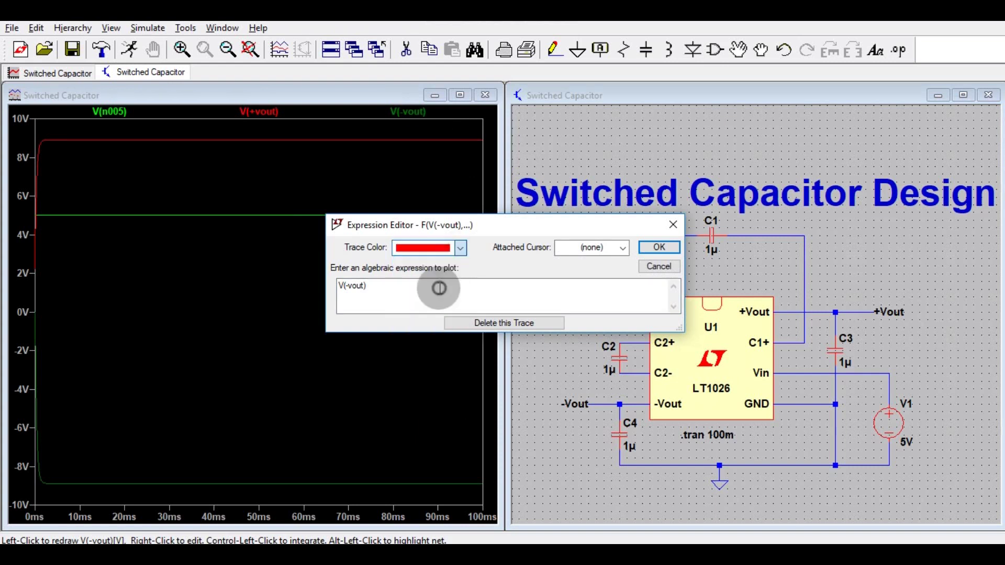
{"action": "left_click", "coordinate": [655, 246]}
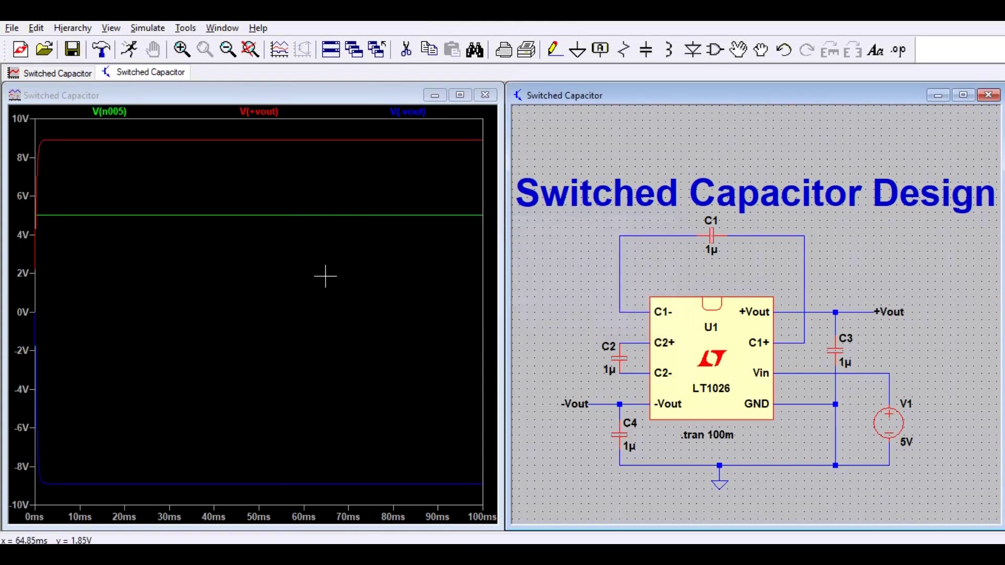